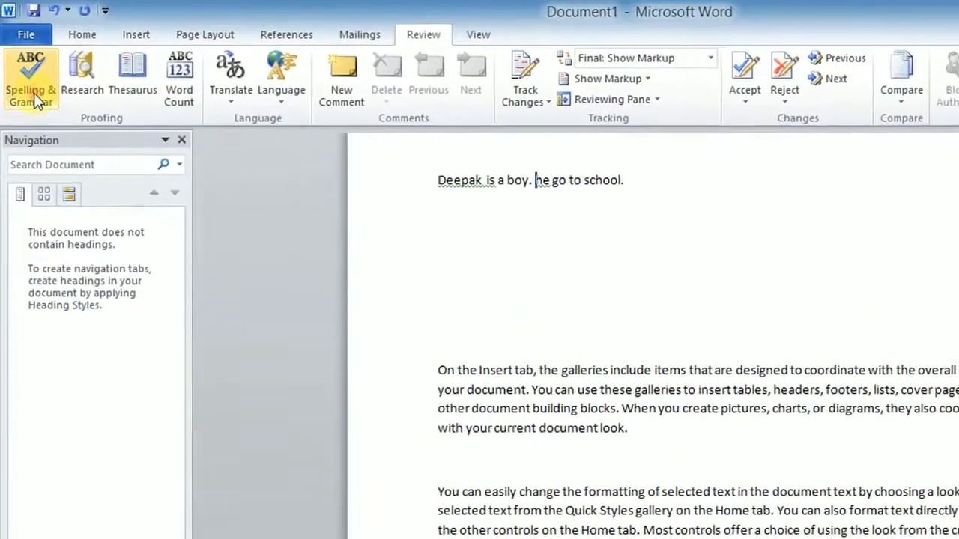
Run a spelling and grammar check, accepting "He", "goes" and the extra-space correction in the opening sentences, and finish the check.
{"action": "left_click", "coordinate": [34, 86]}
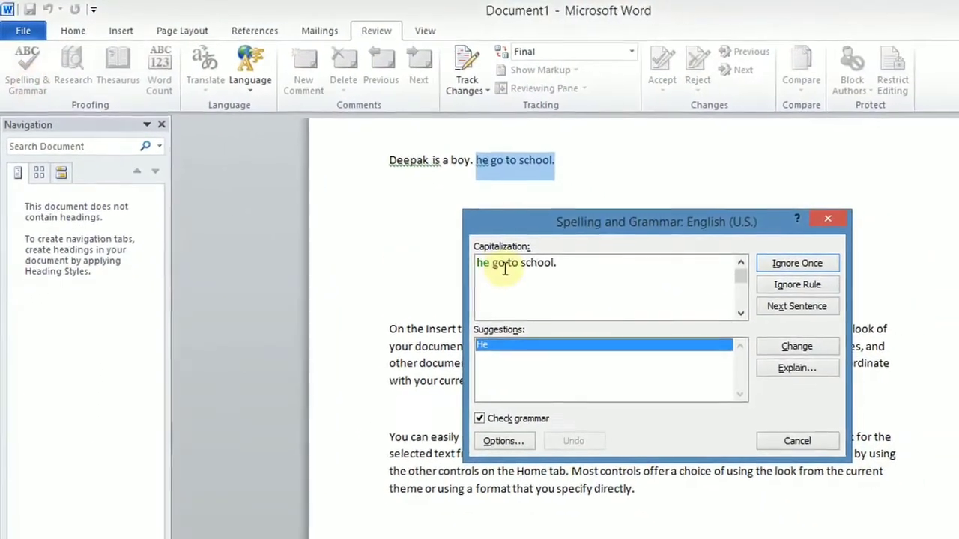
{"action": "left_click", "coordinate": [520, 279]}
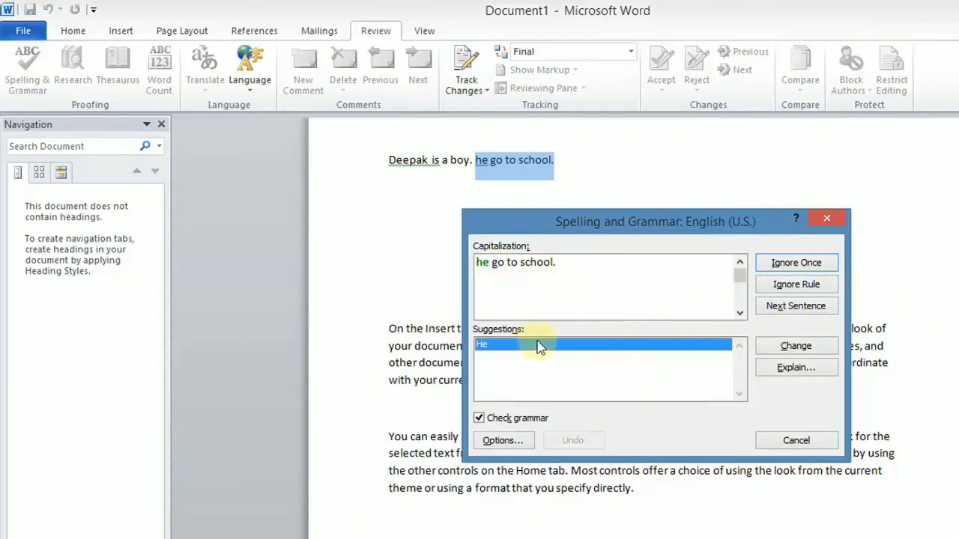
{"action": "left_click", "coordinate": [765, 351]}
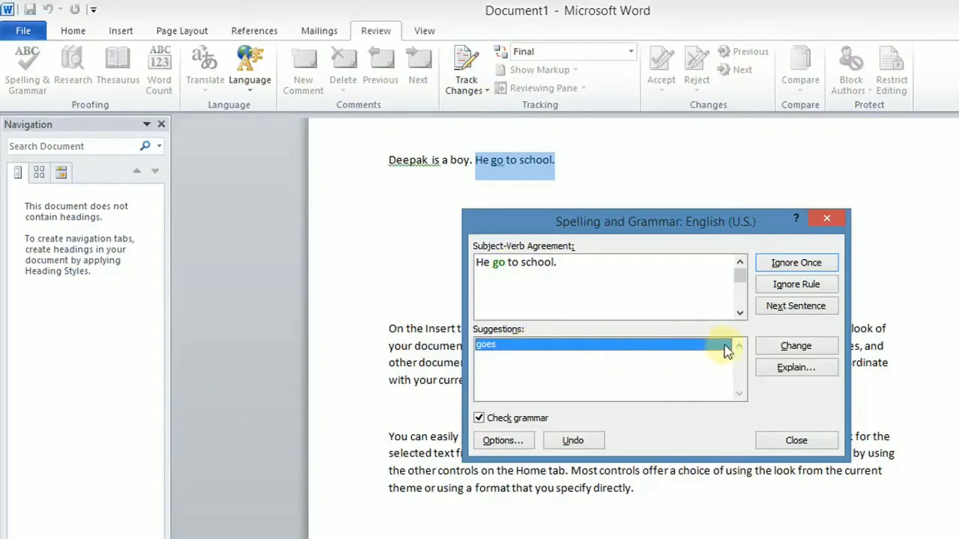
{"action": "left_click", "coordinate": [772, 345]}
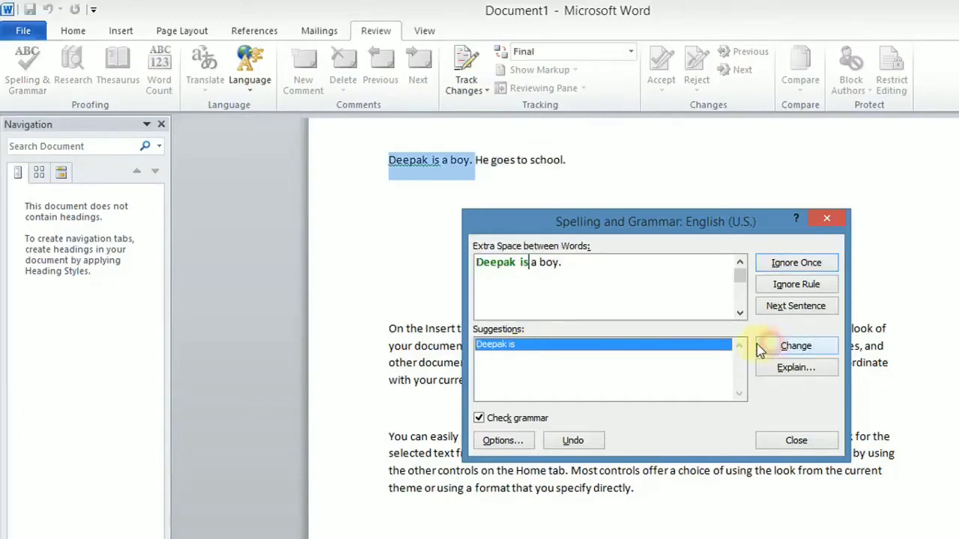
{"action": "left_click", "coordinate": [528, 263]}
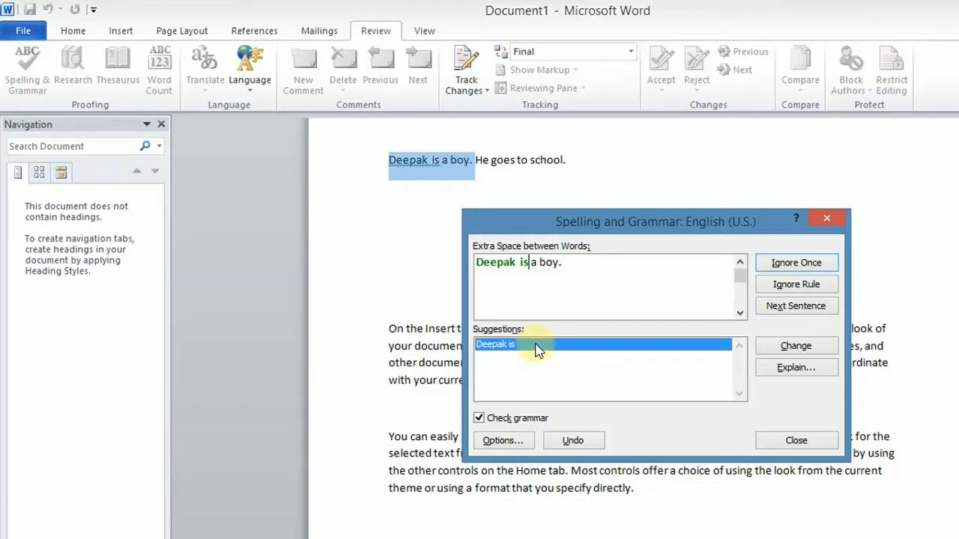
{"action": "left_click", "coordinate": [801, 349]}
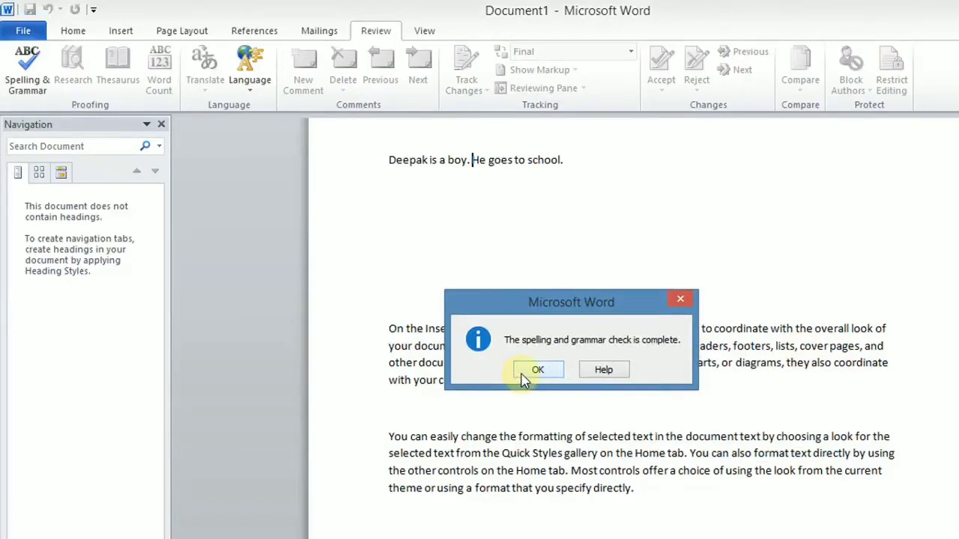
{"action": "left_click", "coordinate": [524, 375]}
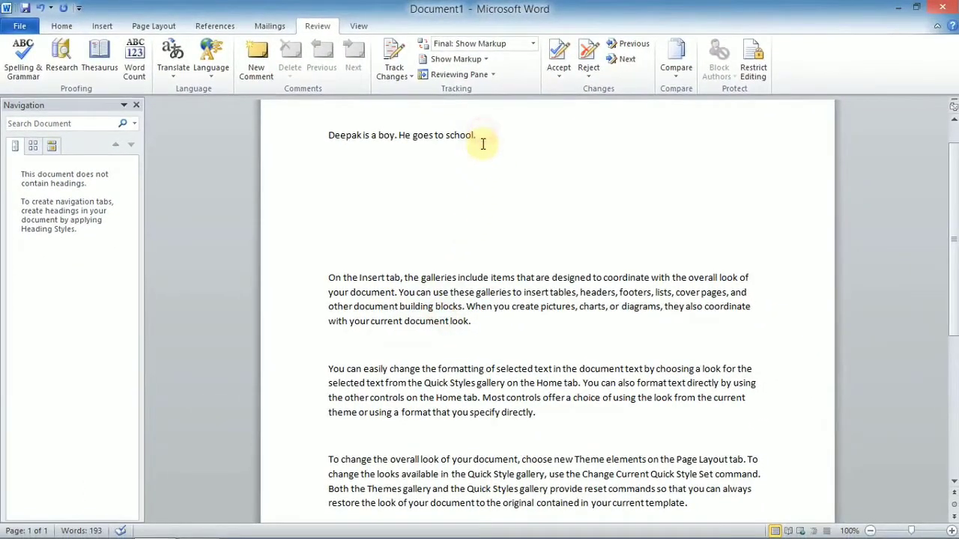
Add a line below the opening sentences with the girl's name followed by "is girl.".
{"action": "key", "text": "Return"}
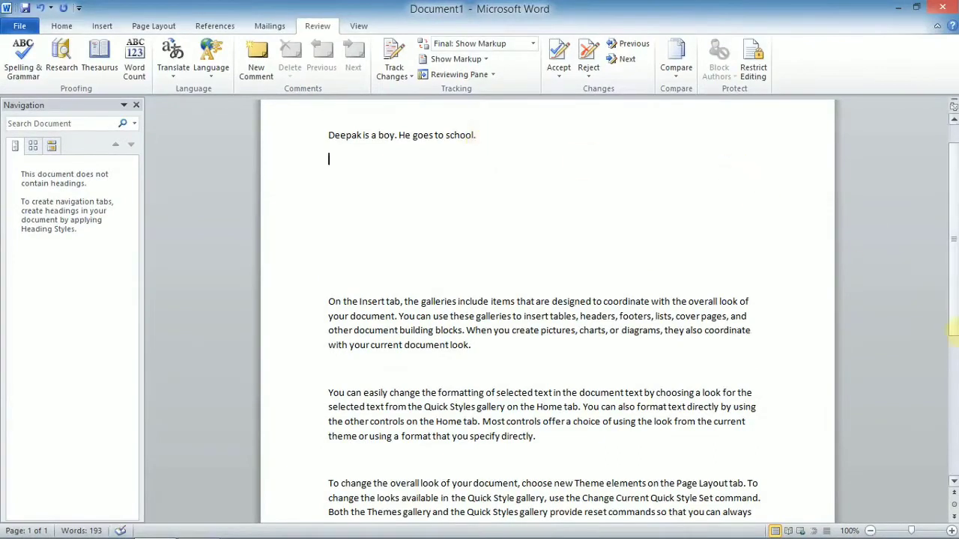
{"action": "type", "text": "nishu is gi"}
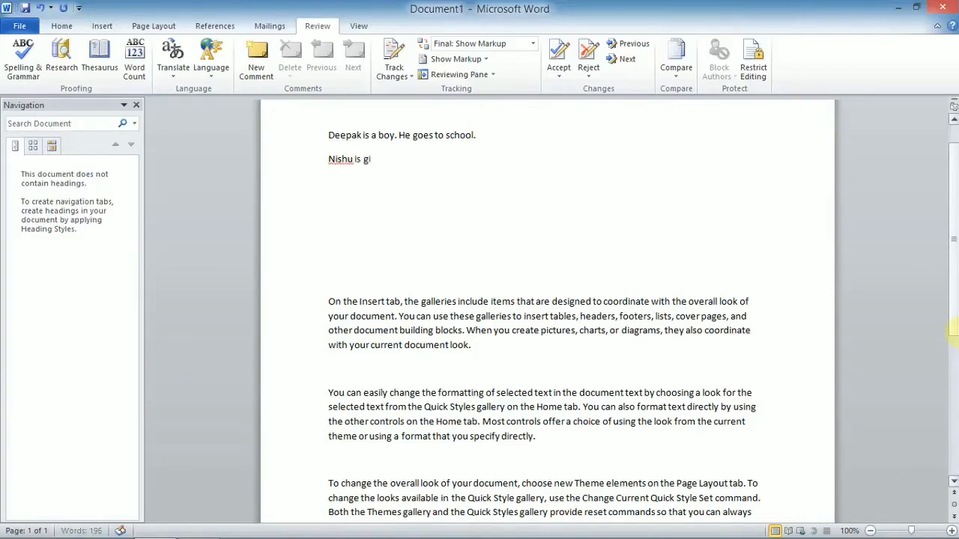
{"action": "type", "text": "rl."}
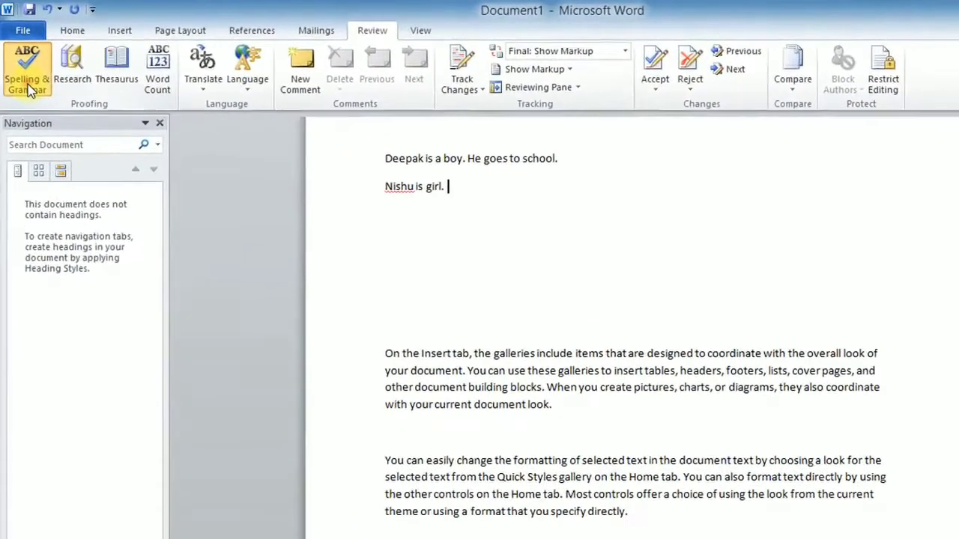
Run the spelling and grammar check again and add the girl's name to the dictionary.
{"action": "left_click", "coordinate": [28, 84]}
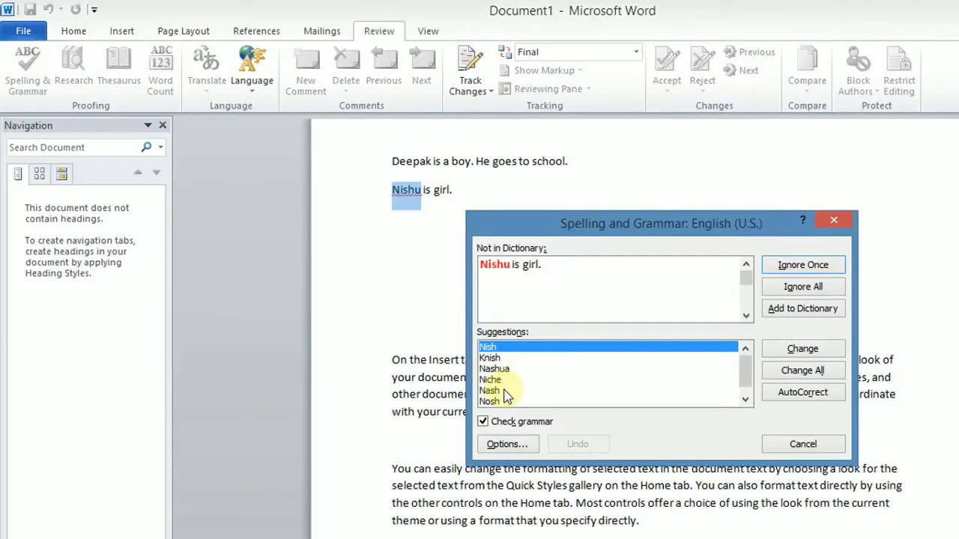
{"action": "left_click", "coordinate": [802, 311]}
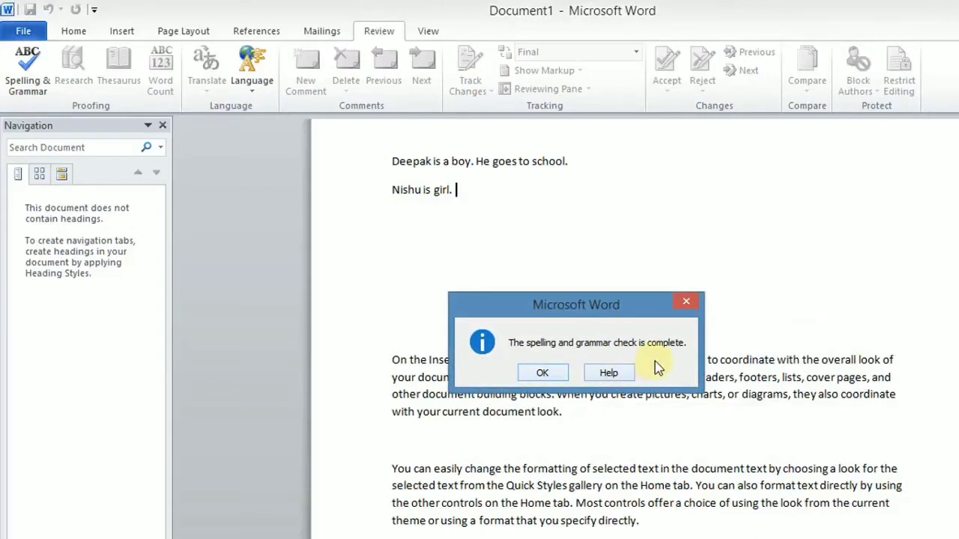
{"action": "left_click", "coordinate": [546, 373]}
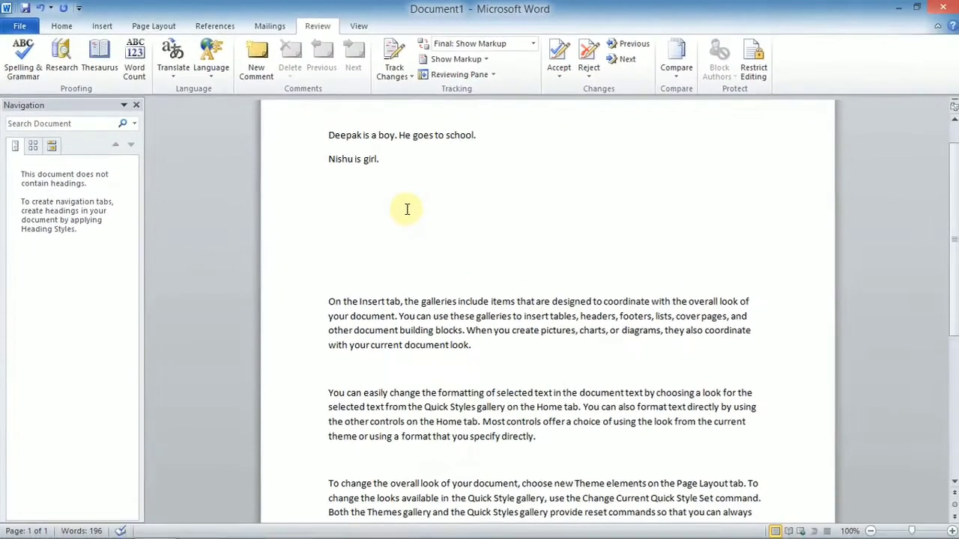
Continue the second line with a sentence made of the girl's name followed by "goes to school.".
{"action": "type", "text": "nis"}
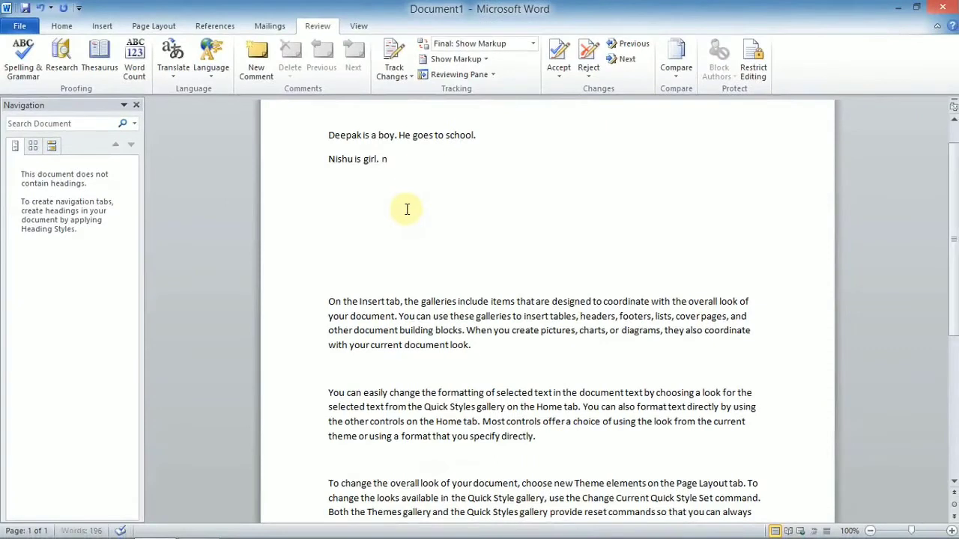
{"action": "type", "text": "hu goes"}
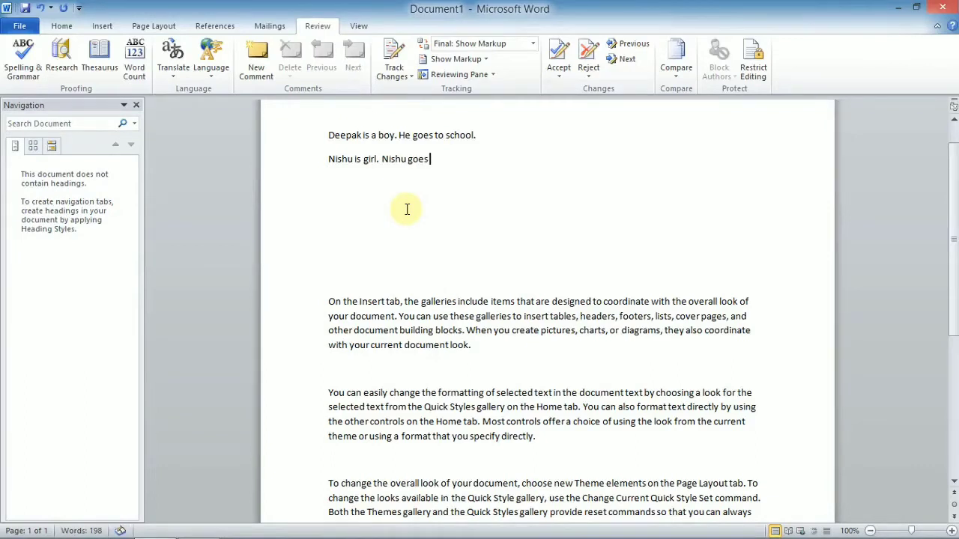
{"action": "type", "text": " to school."}
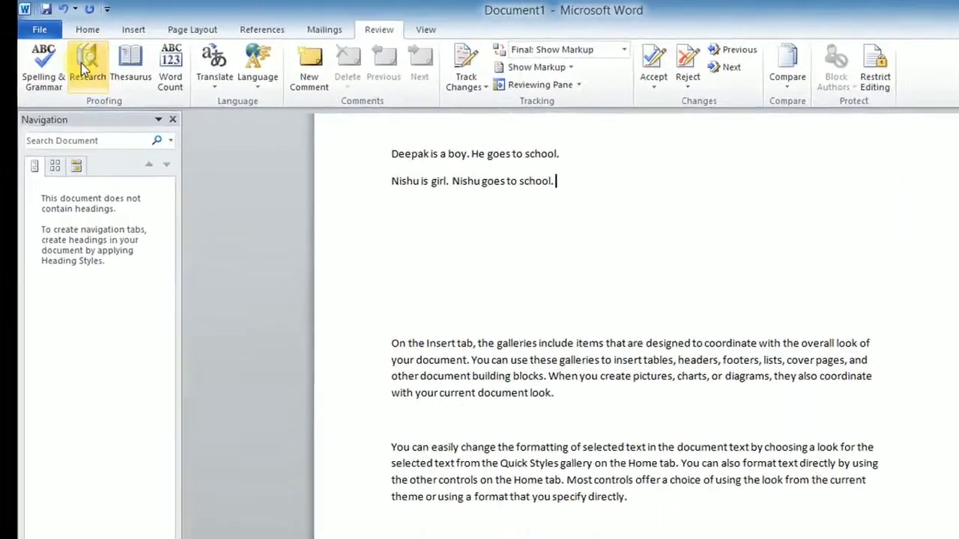
Translate "good" from English (U.S.) to French (France) with the Research translation service, and close the research results.
{"action": "left_click", "coordinate": [83, 64]}
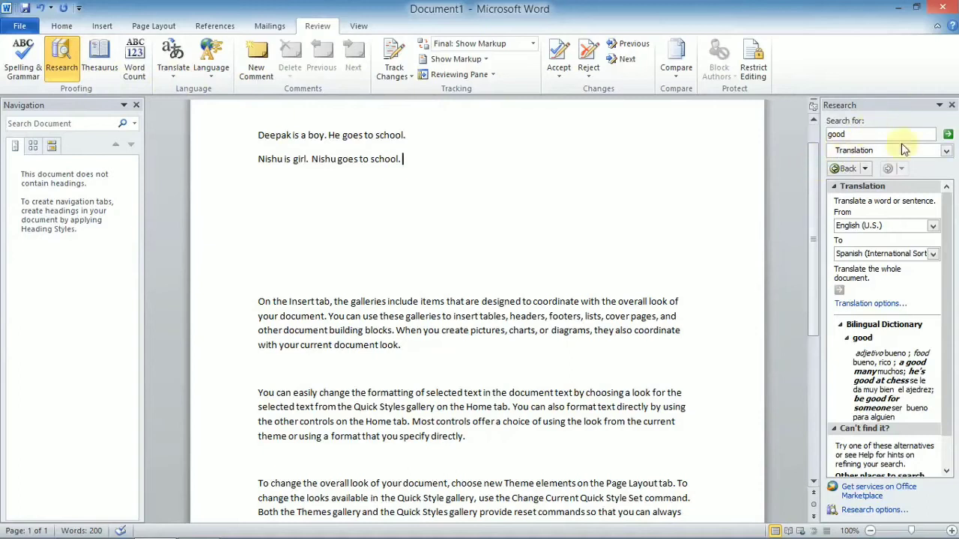
{"action": "left_click", "coordinate": [946, 153]}
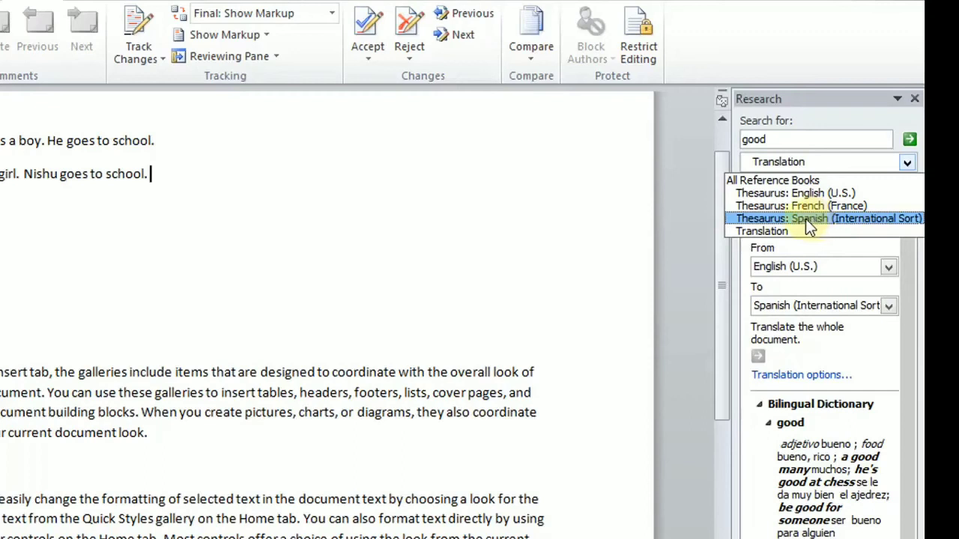
{"action": "left_click", "coordinate": [789, 236]}
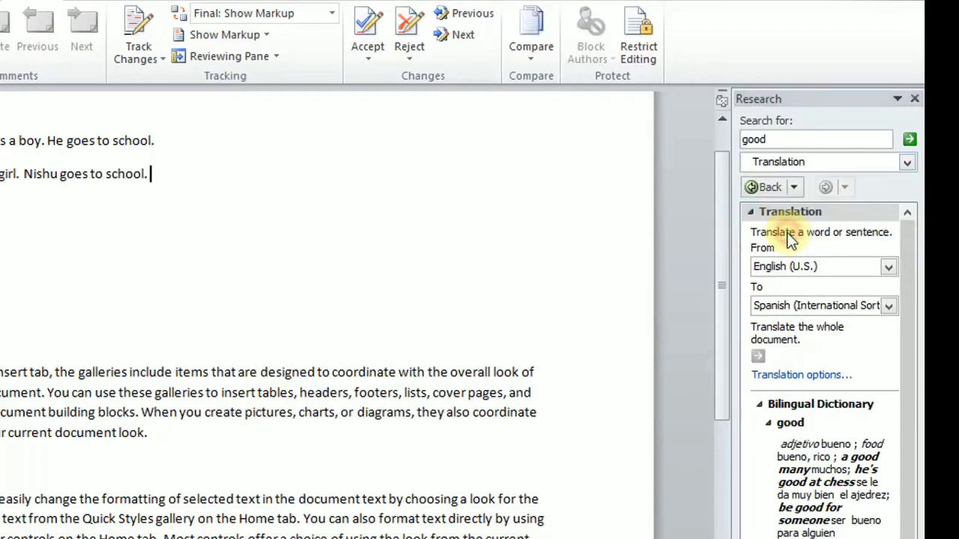
{"action": "left_click", "coordinate": [888, 270]}
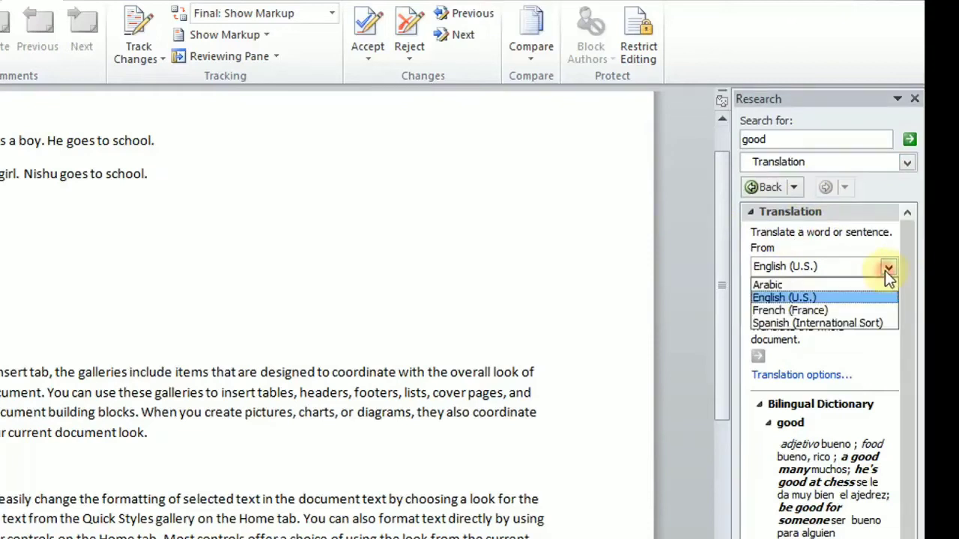
{"action": "left_click", "coordinate": [824, 298]}
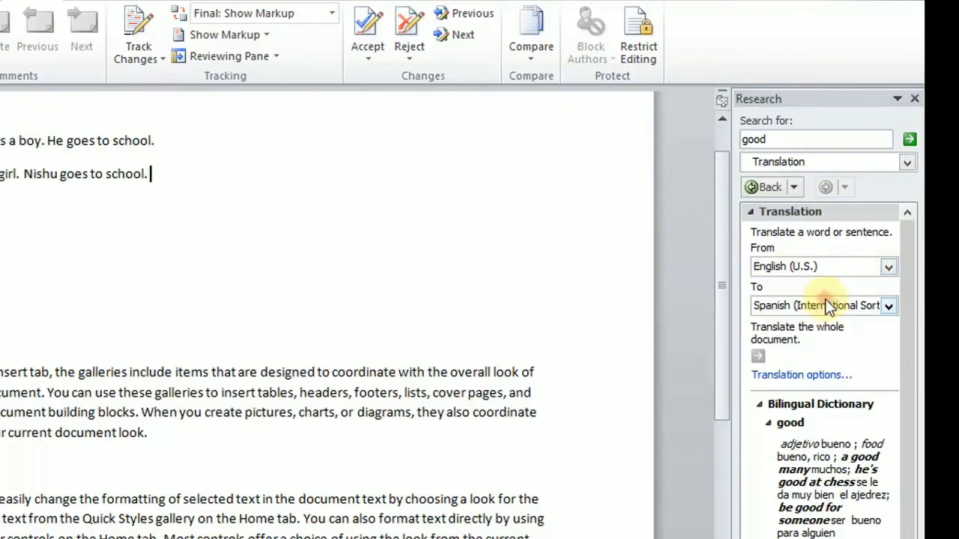
{"action": "left_click", "coordinate": [888, 307]}
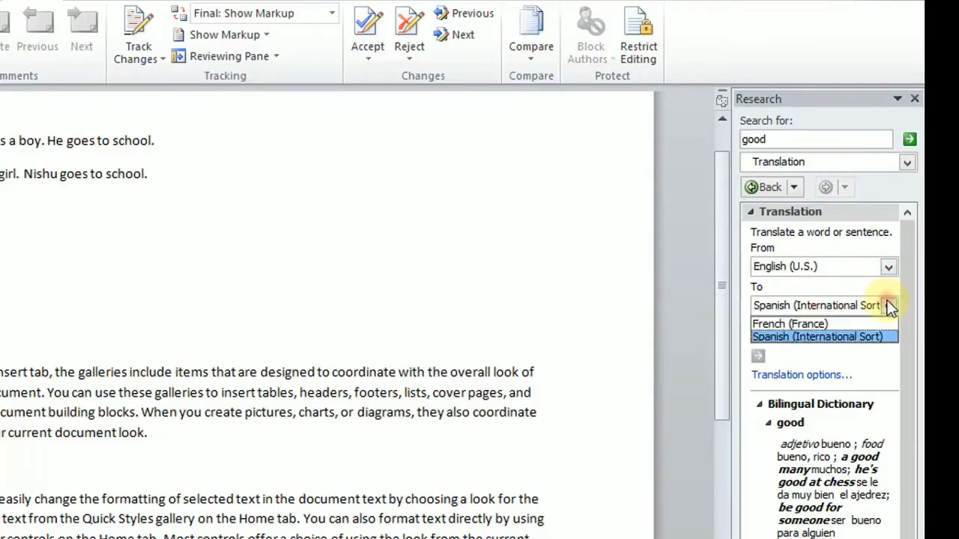
{"action": "left_click", "coordinate": [818, 325]}
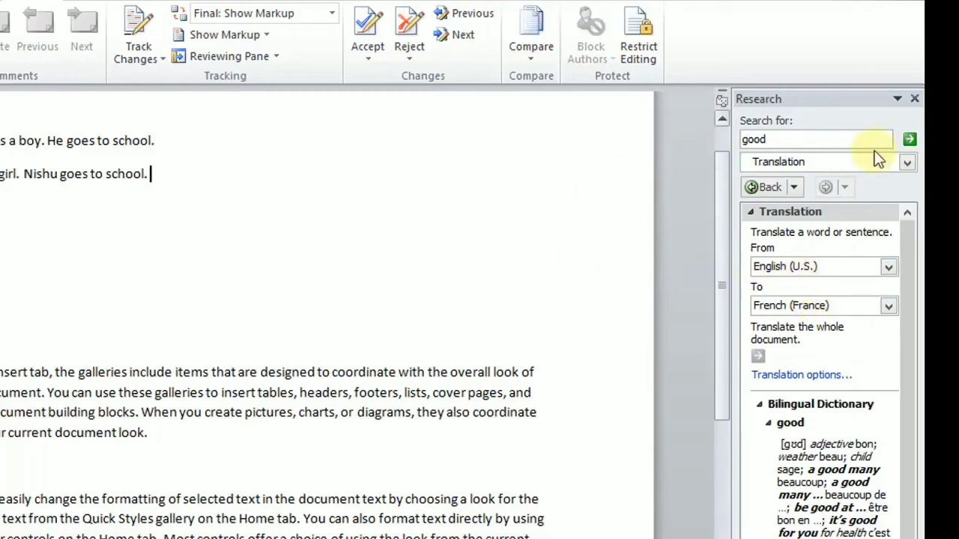
{"action": "left_click", "coordinate": [914, 99]}
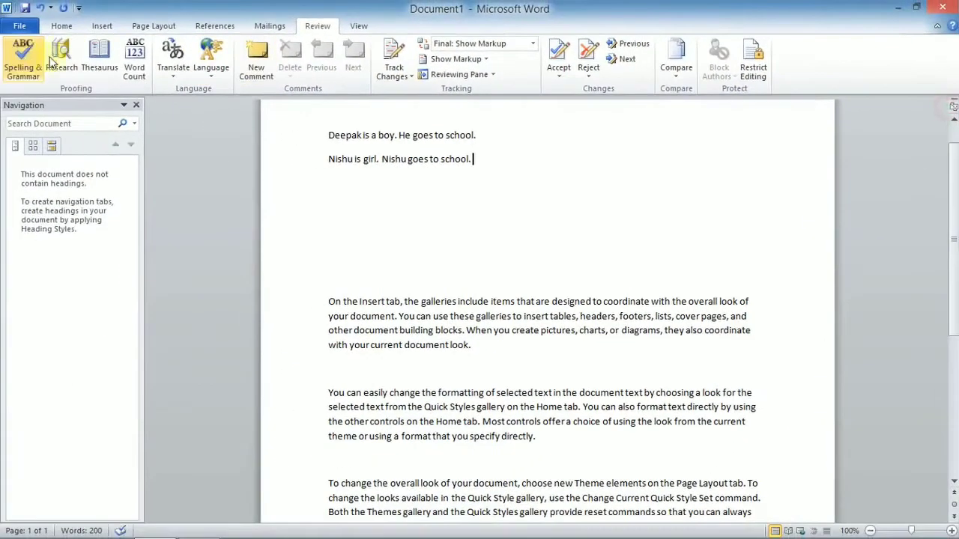
Look up "good" in the English (U.S.) thesaurus through Research and close the results.
{"action": "left_click", "coordinate": [62, 59]}
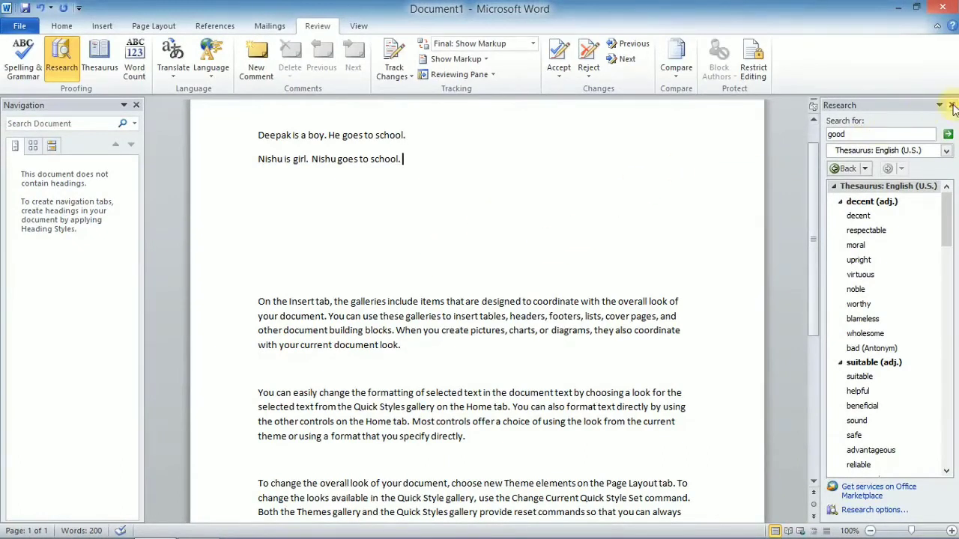
{"action": "left_click", "coordinate": [952, 105]}
Check the document's word count statistics and close them.
{"action": "scroll", "coordinate": [450, 236], "scroll_direction": "up", "scroll_amount": 1}
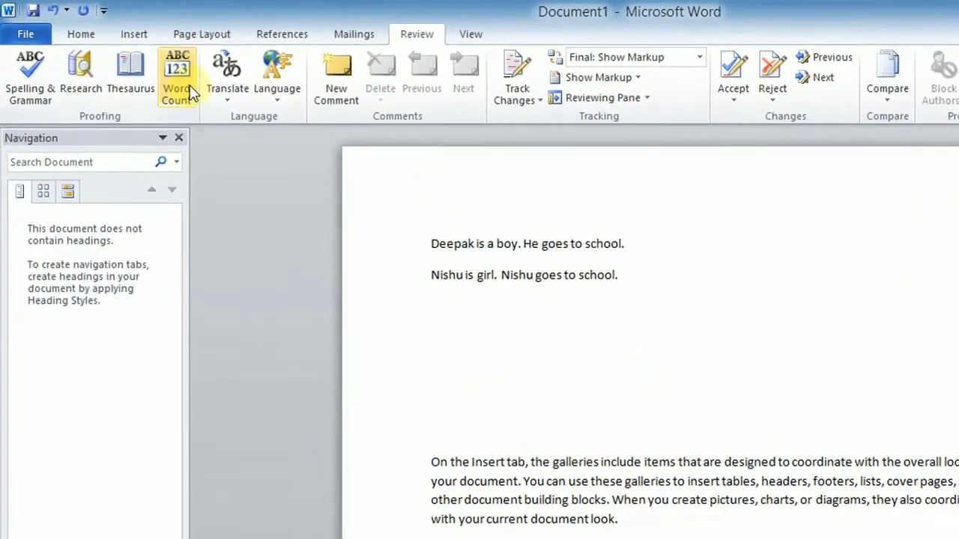
{"action": "left_click", "coordinate": [186, 86]}
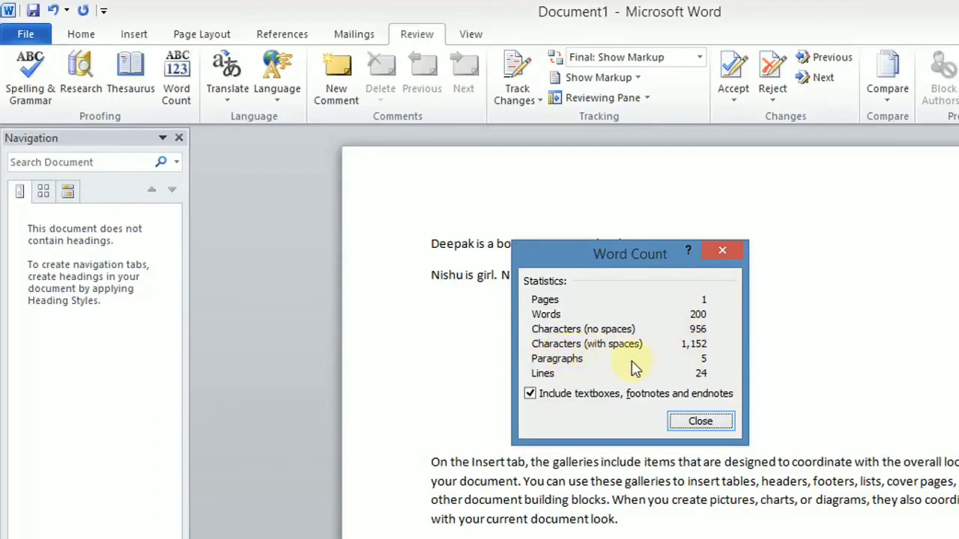
{"action": "left_click", "coordinate": [697, 422]}
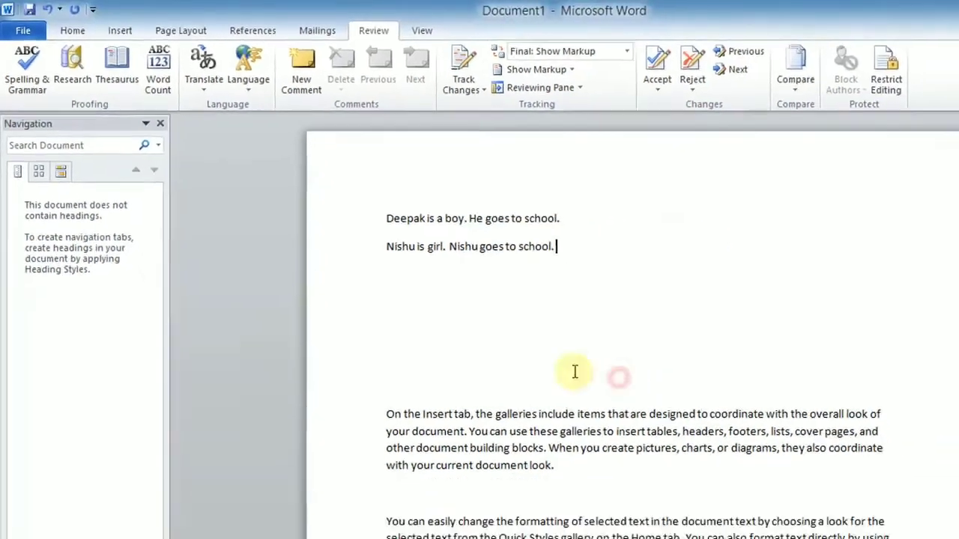
{"action": "scroll", "coordinate": [409, 300], "scroll_direction": "down", "scroll_amount": 3}
{"action": "scroll", "coordinate": [408, 300], "scroll_direction": "up", "scroll_amount": 3}
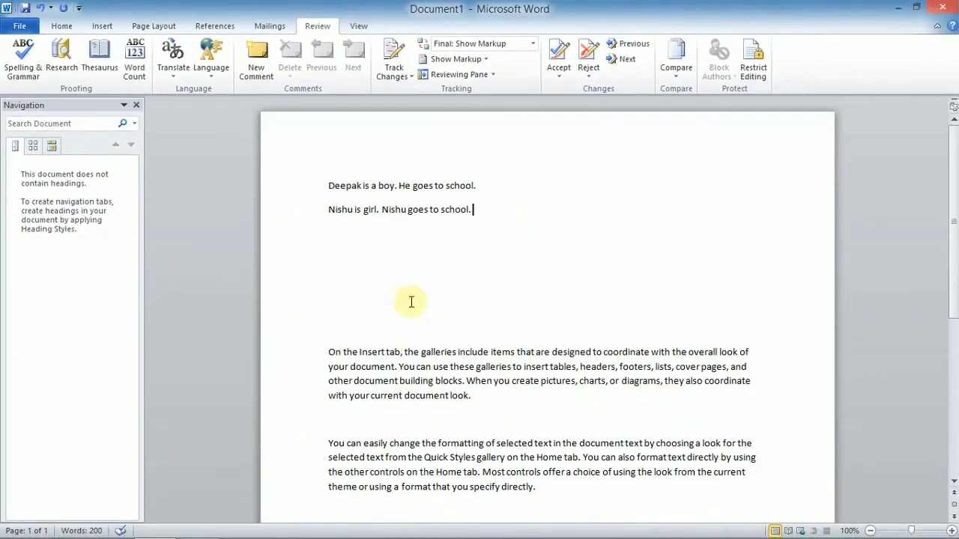
Open the translation service for selected text and view the available source and target languages.
{"action": "left_click", "coordinate": [173, 60]}
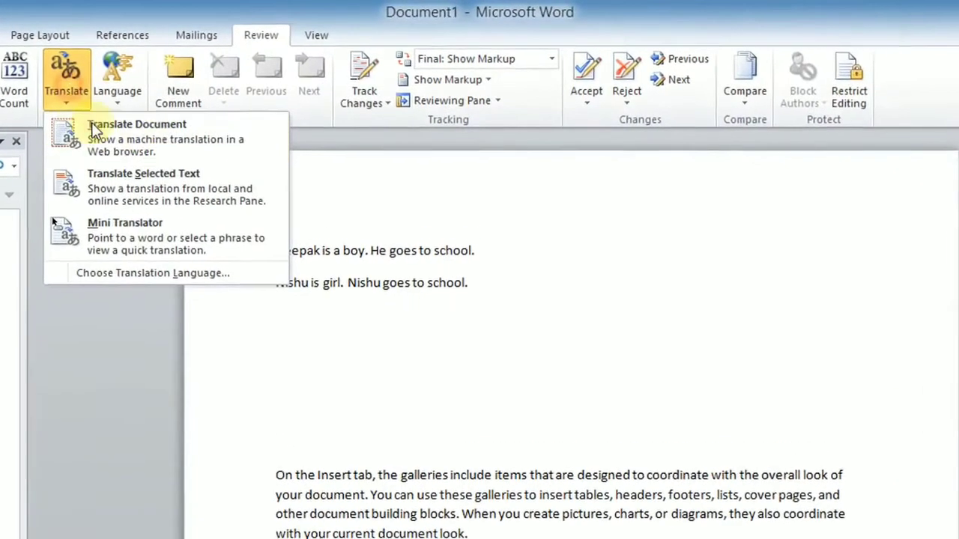
{"action": "left_click", "coordinate": [178, 175]}
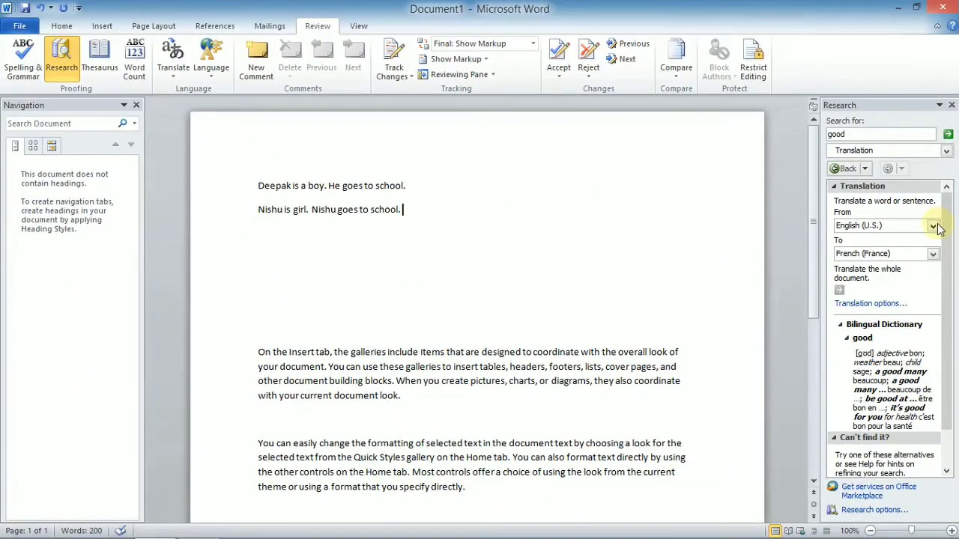
{"action": "left_click", "coordinate": [935, 226]}
{"action": "left_click", "coordinate": [934, 225]}
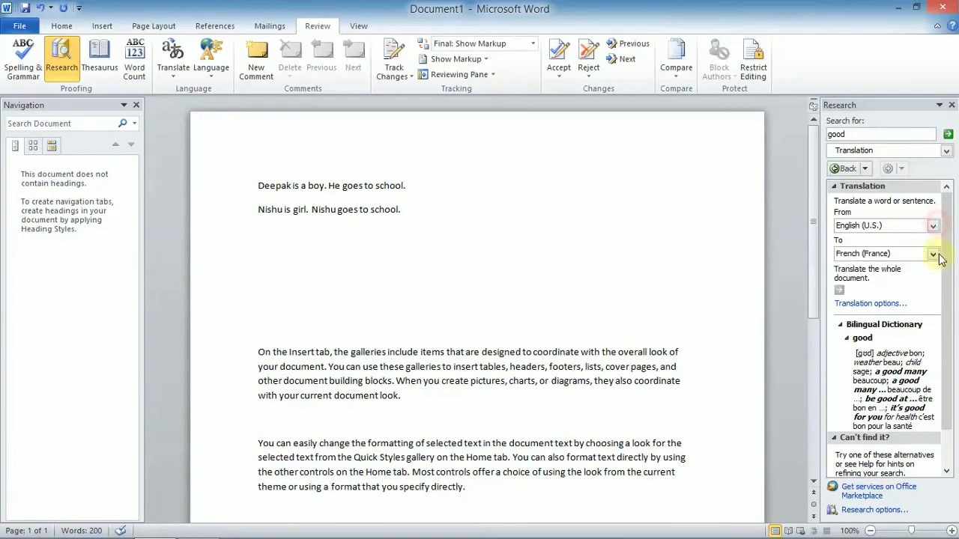
{"action": "left_click", "coordinate": [934, 254]}
{"action": "left_click", "coordinate": [935, 254]}
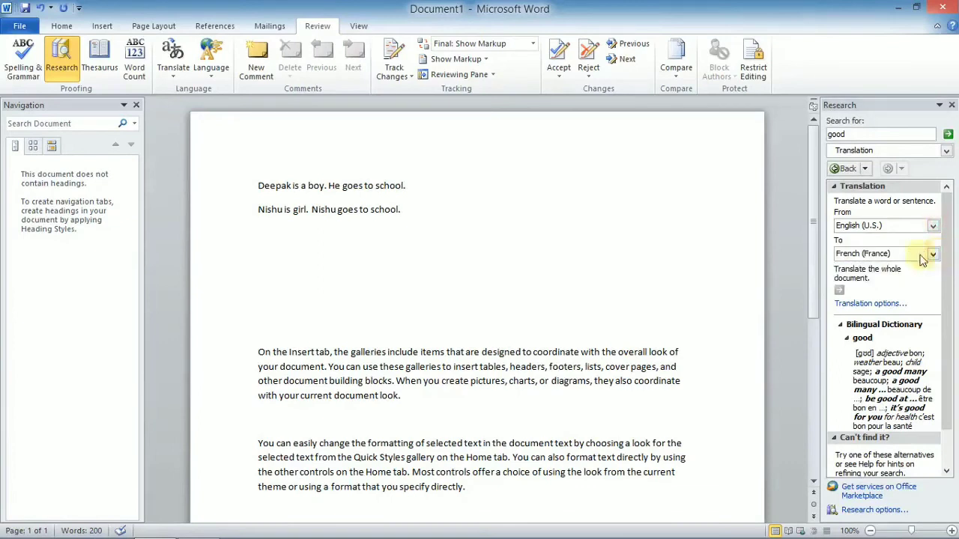
View the proofing languages available for marking selected text, and close the Language dialog without changes.
{"action": "left_click", "coordinate": [208, 69]}
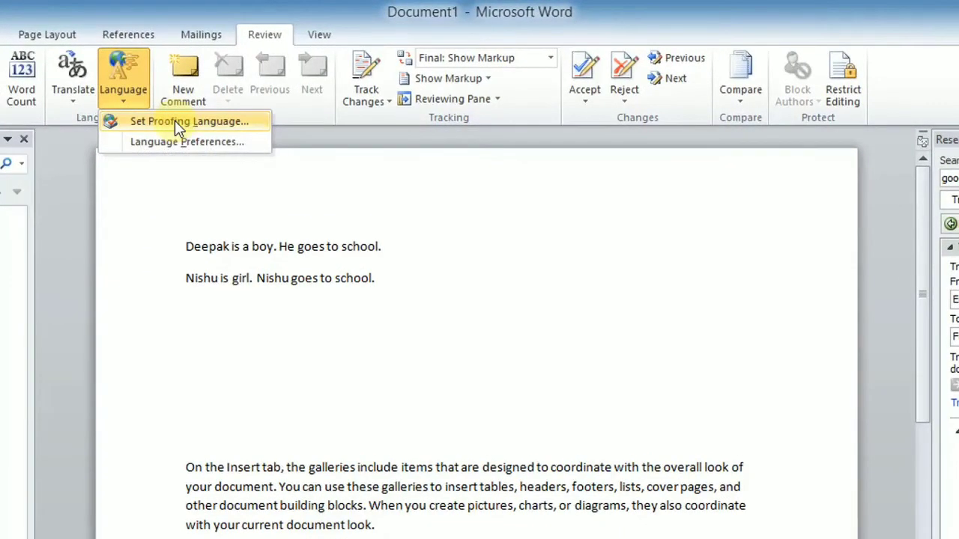
{"action": "left_click", "coordinate": [175, 119]}
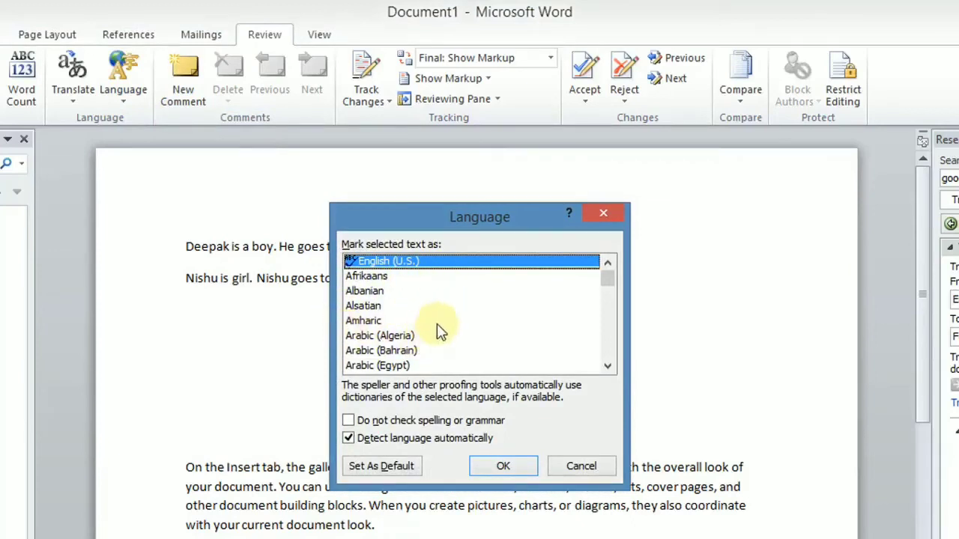
{"action": "left_click", "coordinate": [607, 214]}
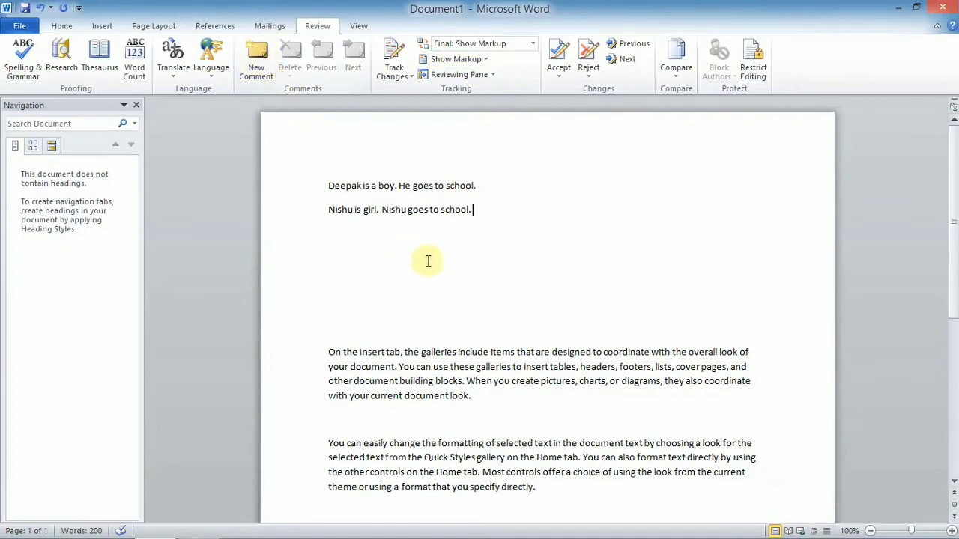
Add the comment "computer" to the whole paragraph beginning "On the Insert tab".
{"action": "scroll", "coordinate": [428, 261], "scroll_direction": "down", "scroll_amount": 1}
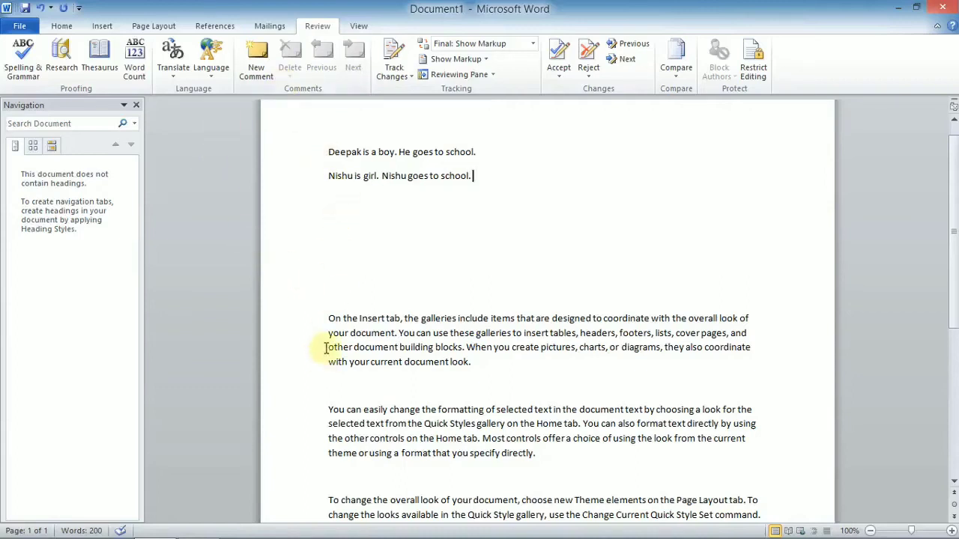
{"action": "left_click_drag", "start_coordinate": [328, 318], "coordinate": [478, 368]}
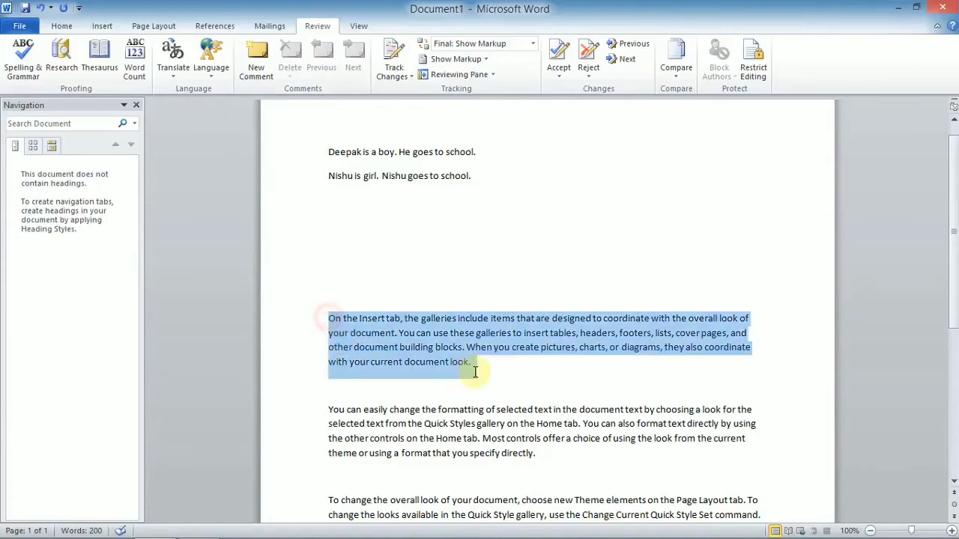
{"action": "left_click", "coordinate": [256, 57]}
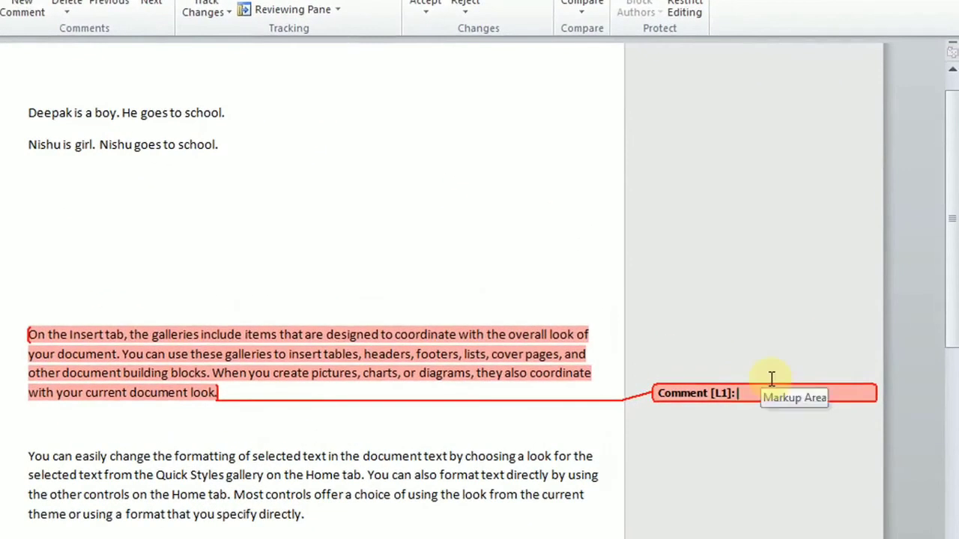
{"action": "type", "text": "computer"}
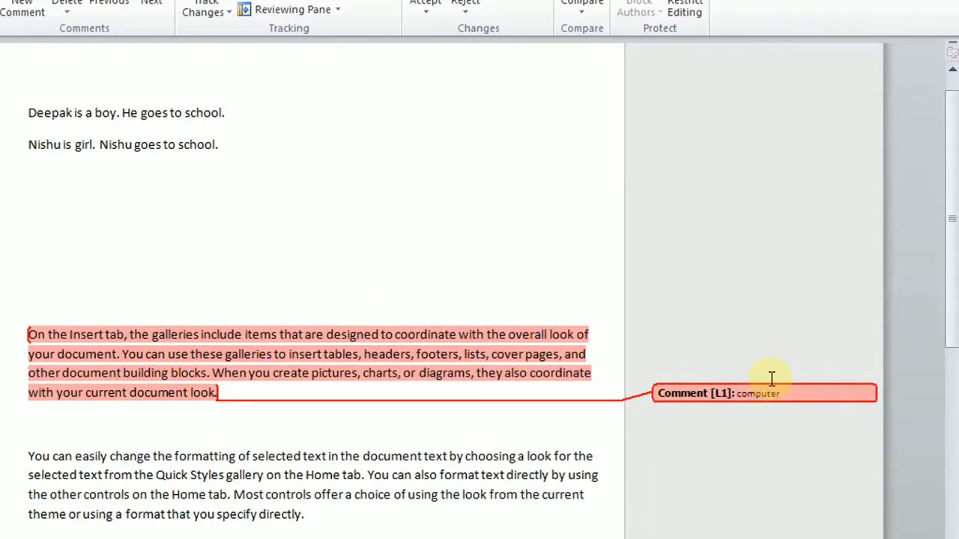
{"action": "left_click", "coordinate": [595, 450]}
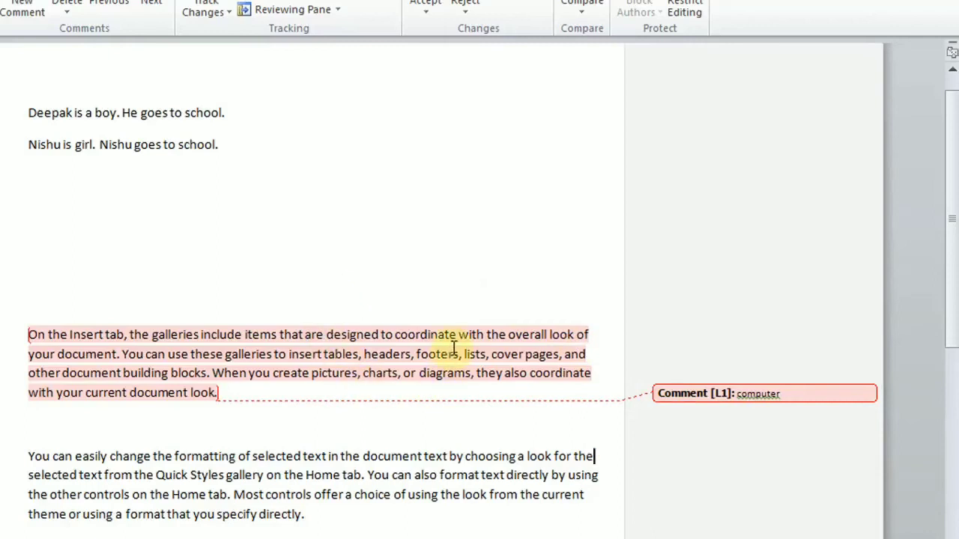
Add the comment "english" to the whole paragraph beginning "You can easily change the formatting".
{"action": "mouse_move", "coordinate": [454, 349]}
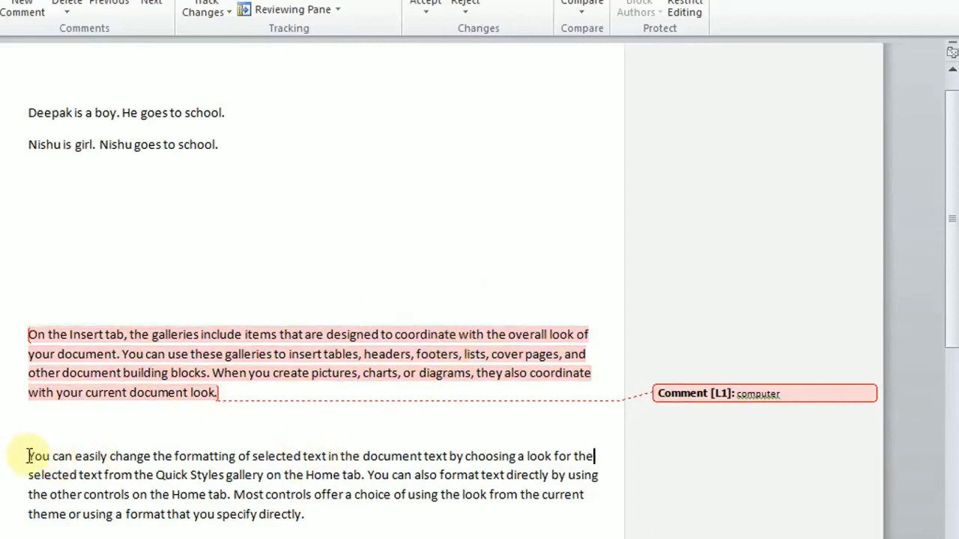
{"action": "left_click_drag", "start_coordinate": [25, 455], "coordinate": [341, 514]}
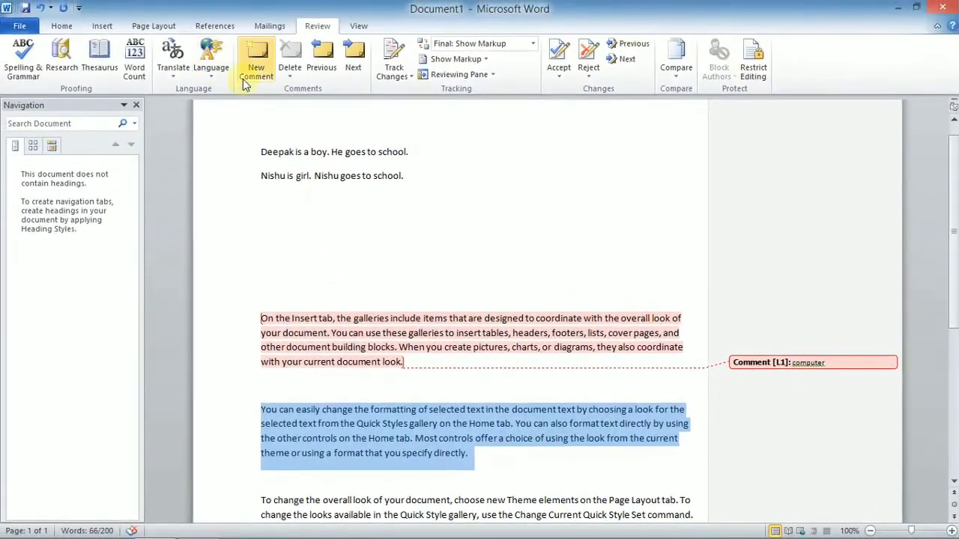
{"action": "left_click", "coordinate": [248, 80]}
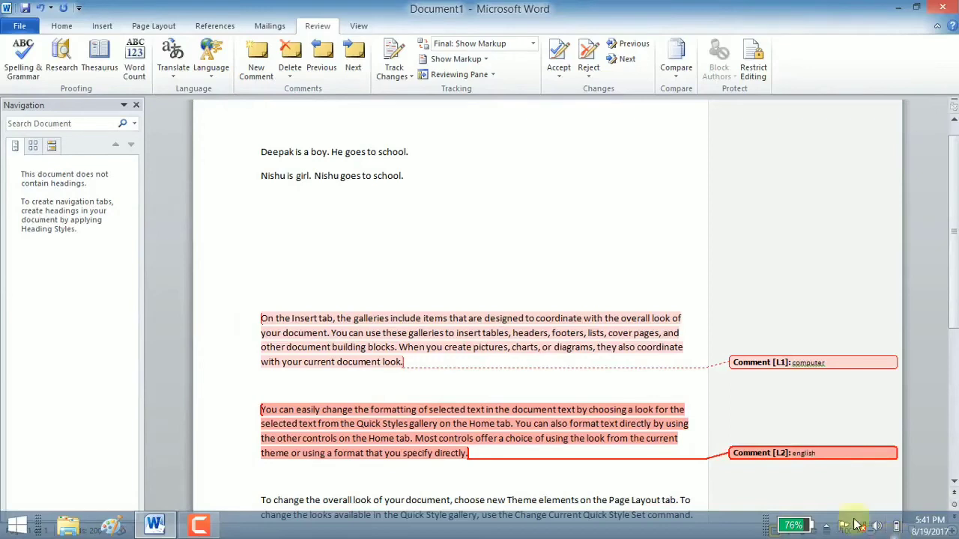
{"action": "left_click", "coordinate": [605, 486]}
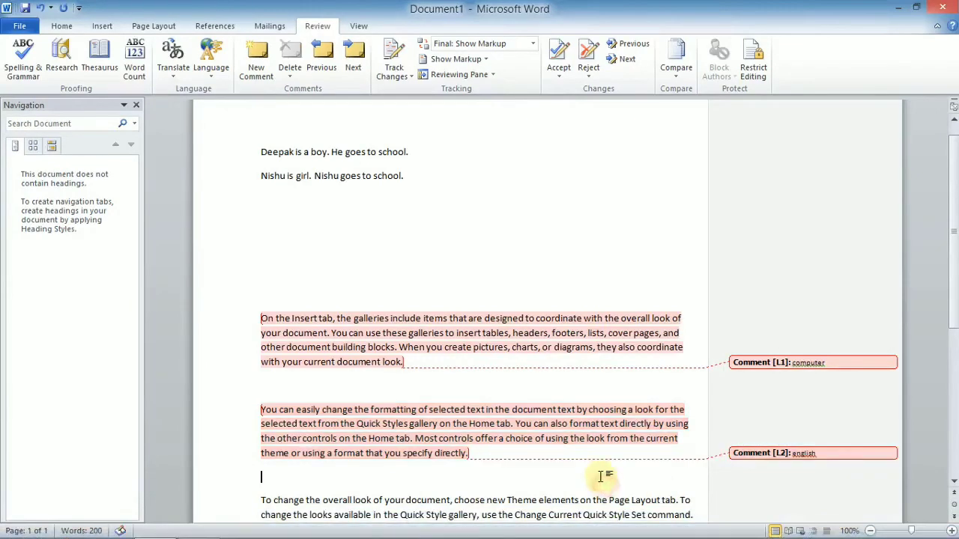
Add the comment "hindi" to the whole paragraph beginning "To change the overall look of your document".
{"action": "scroll", "coordinate": [603, 479], "scroll_direction": "down", "scroll_amount": 2}
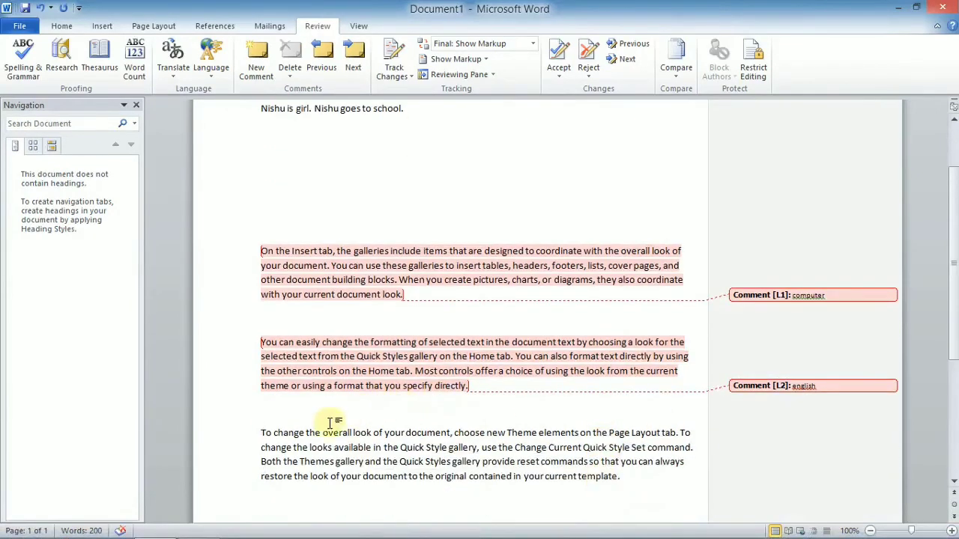
{"action": "left_click_drag", "start_coordinate": [264, 433], "coordinate": [552, 491]}
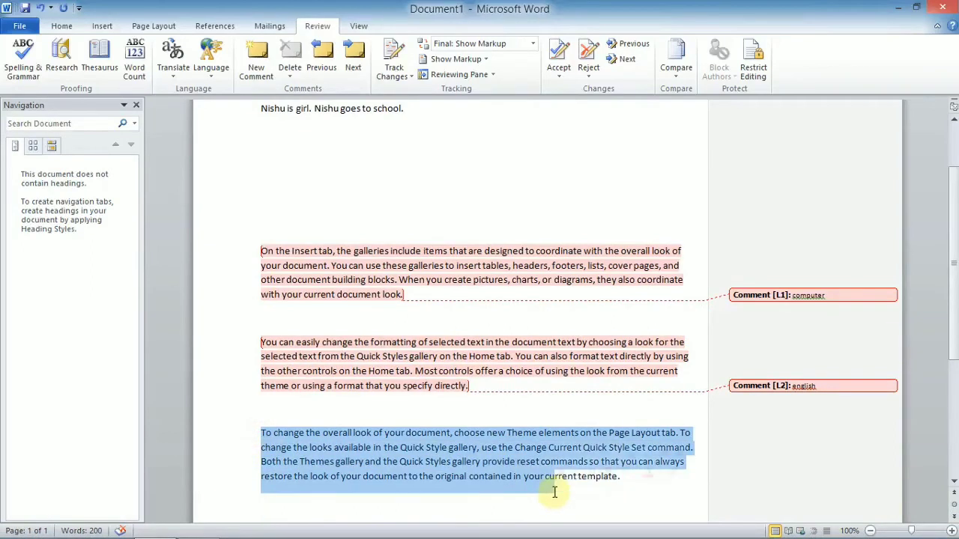
{"action": "left_click", "coordinate": [659, 486]}
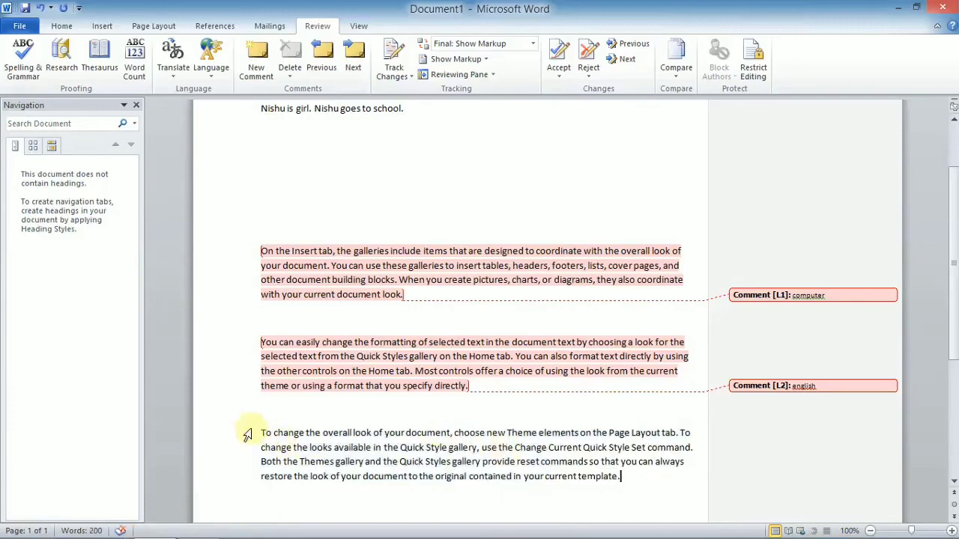
{"action": "left_click_drag", "start_coordinate": [260, 433], "coordinate": [636, 488]}
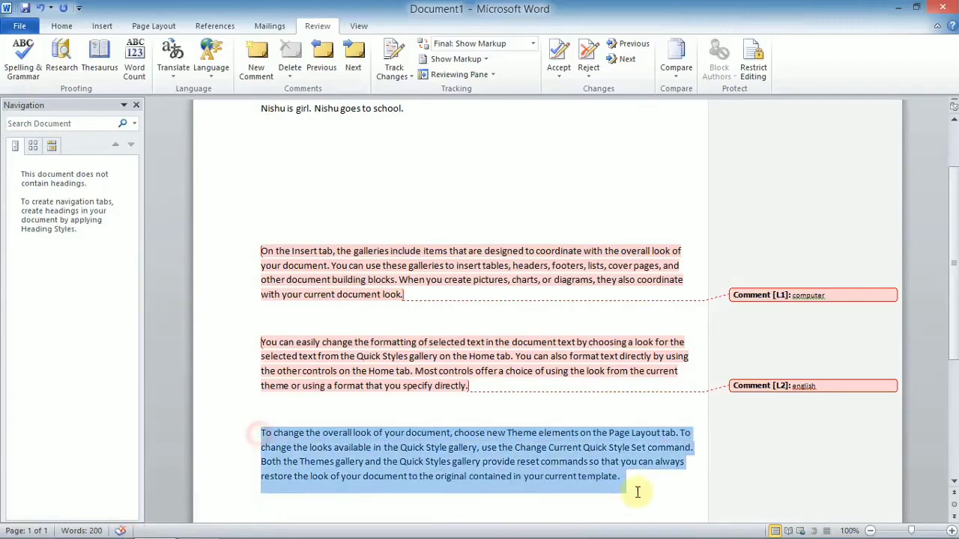
{"action": "left_click", "coordinate": [256, 66]}
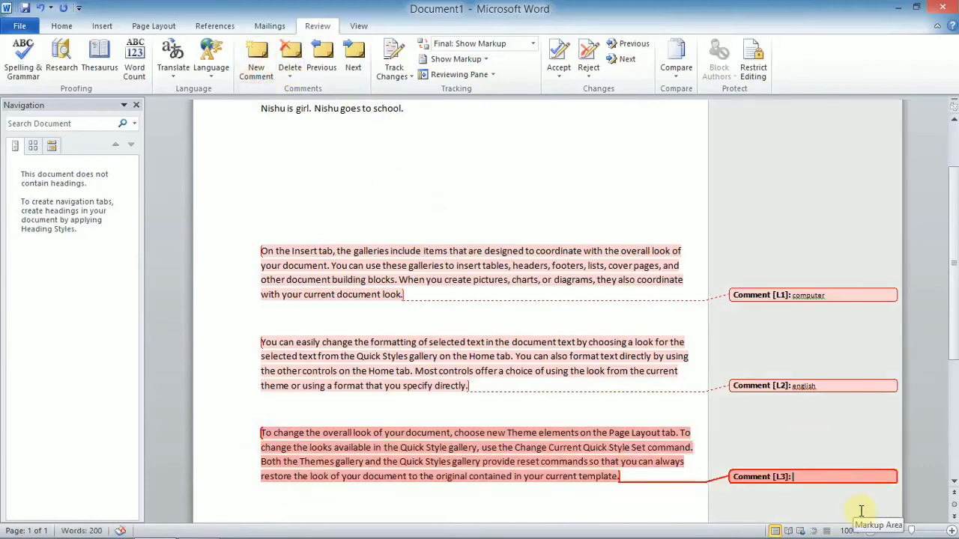
{"action": "type", "text": "hindi"}
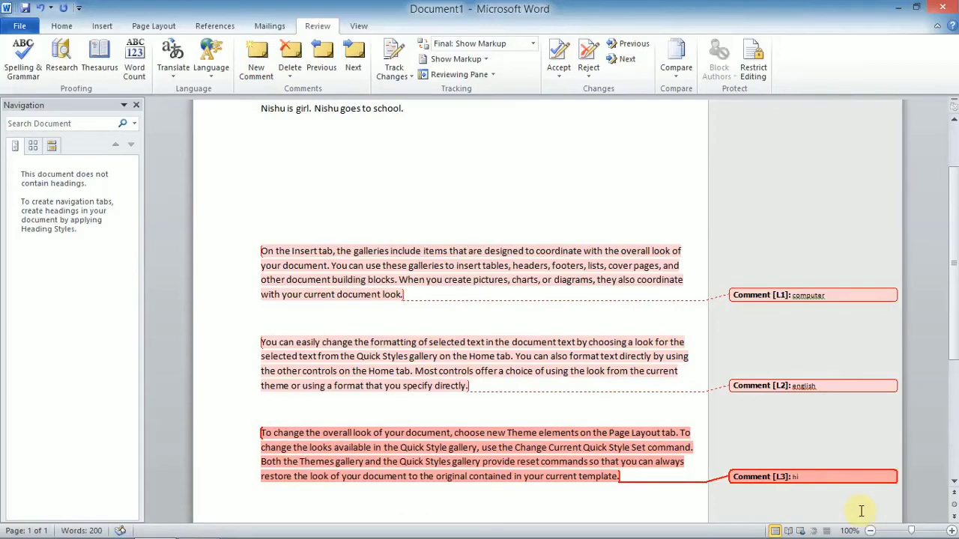
{"action": "left_click", "coordinate": [704, 347]}
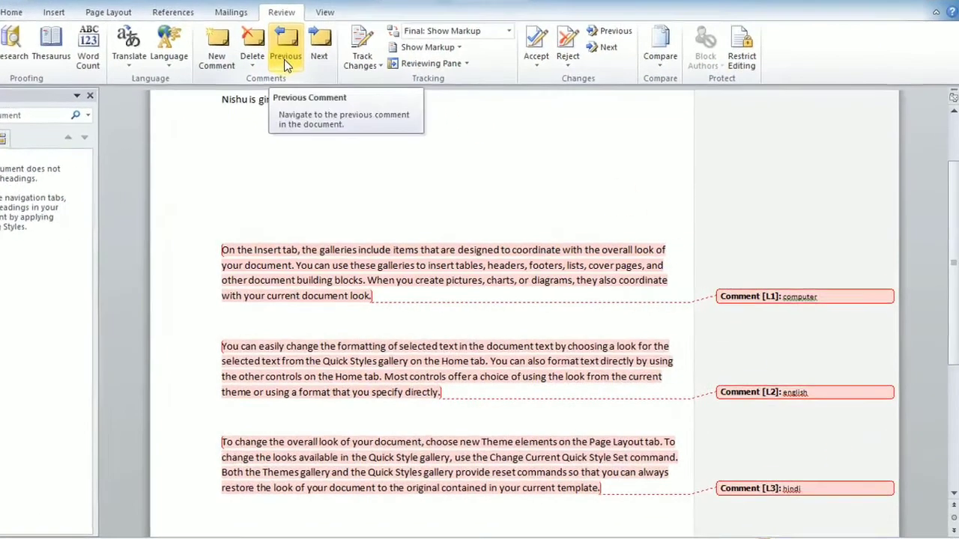
Go to the "computer" comment, step forward through the comments to "hindi", and step back to "computer".
{"action": "left_click", "coordinate": [273, 62]}
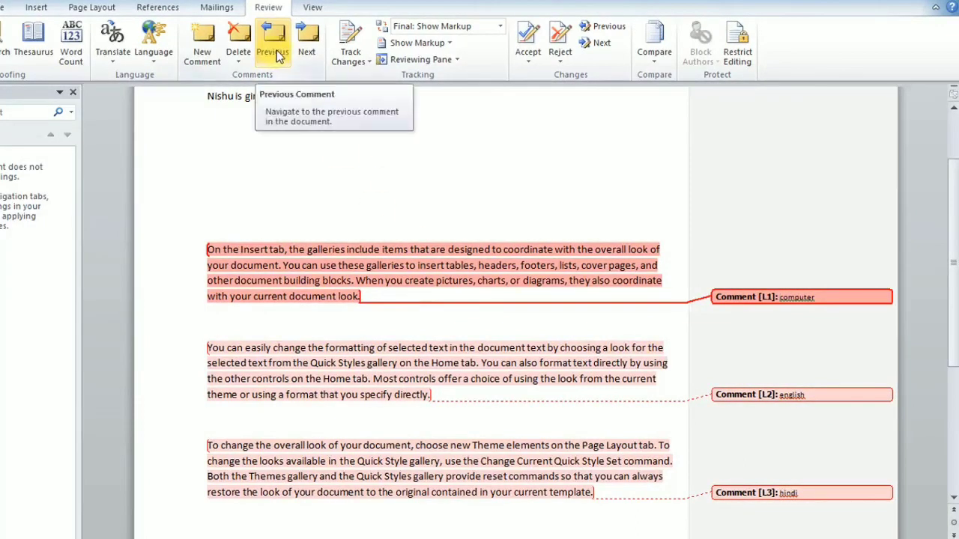
{"action": "left_click", "coordinate": [294, 41]}
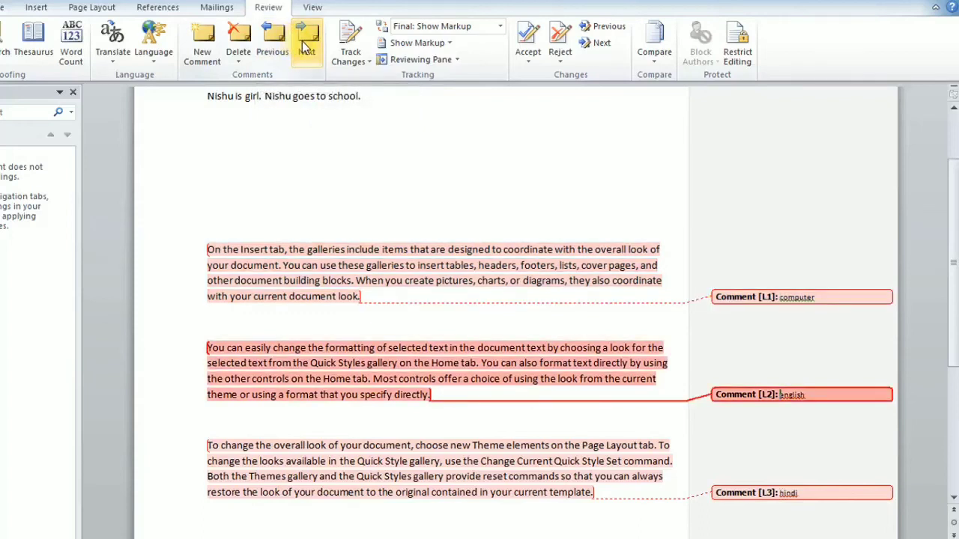
{"action": "left_click", "coordinate": [304, 41]}
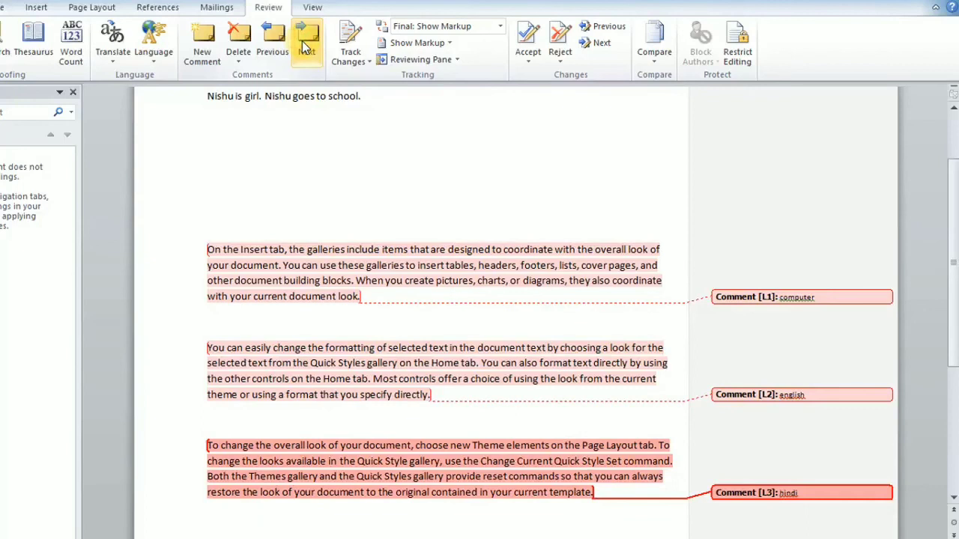
{"action": "left_click", "coordinate": [285, 50]}
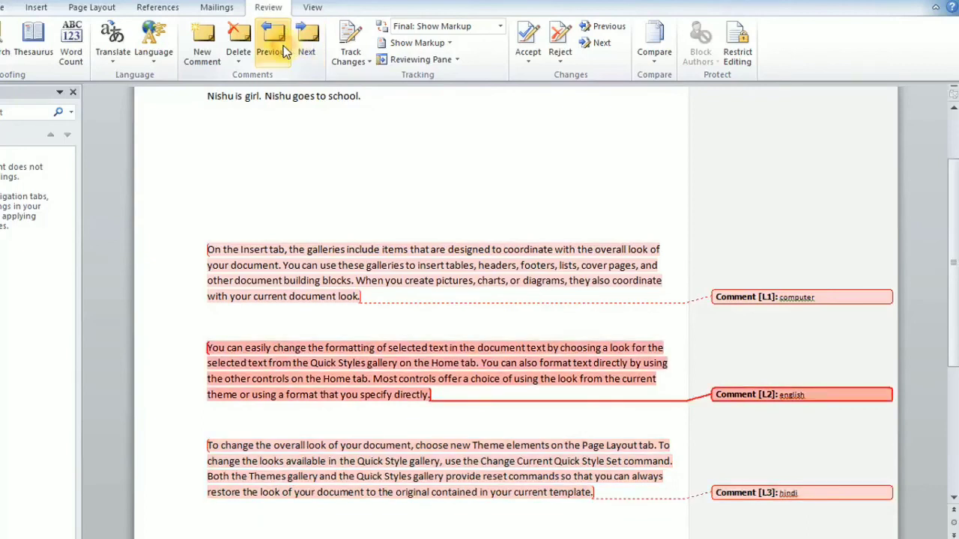
{"action": "left_click", "coordinate": [285, 51]}
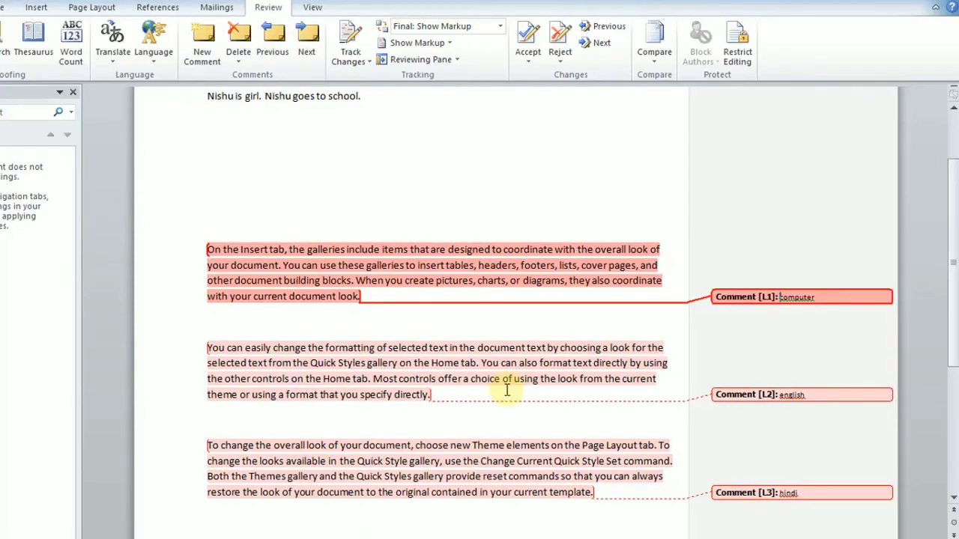
Delete the selected "computer" comment on its own, and delete all remaining comments in the document.
{"action": "left_click", "coordinate": [237, 56]}
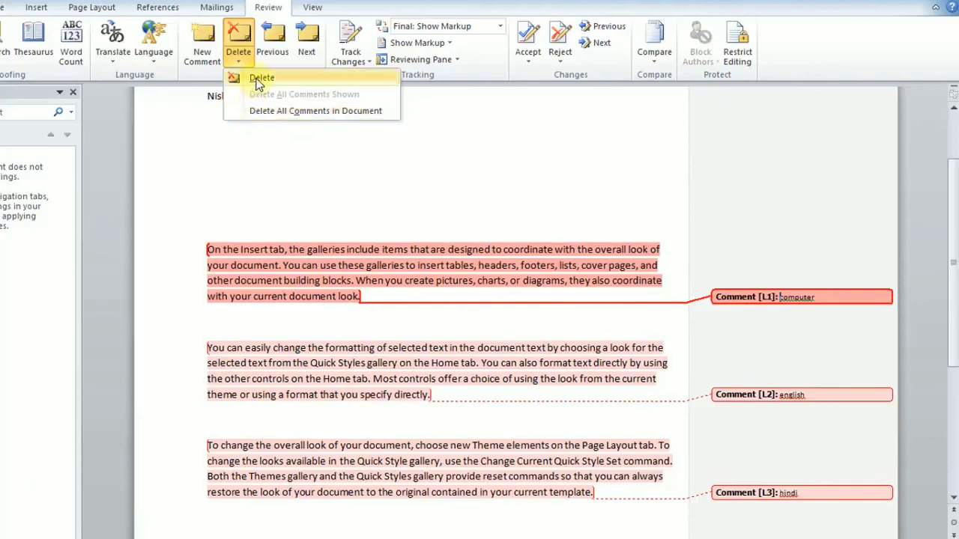
{"action": "left_click", "coordinate": [260, 78]}
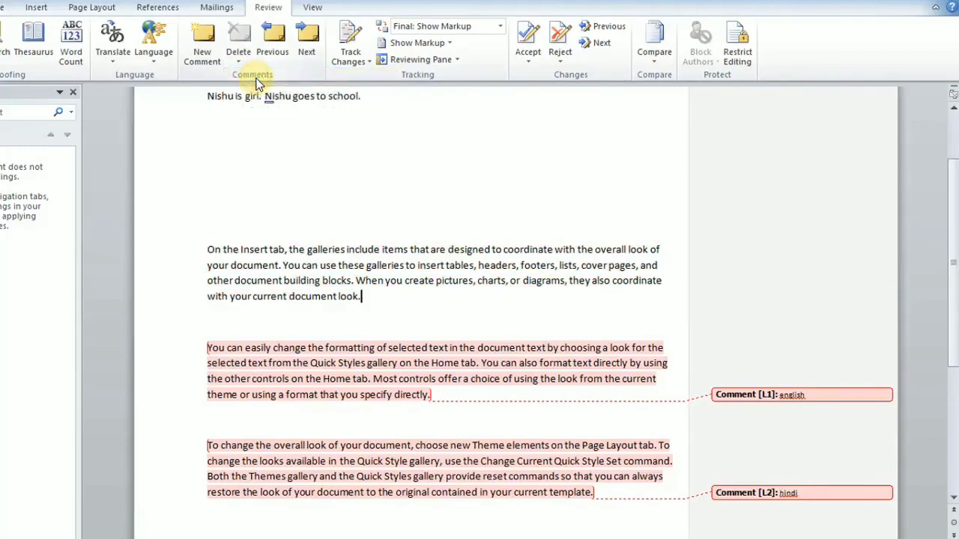
{"action": "left_click", "coordinate": [239, 63]}
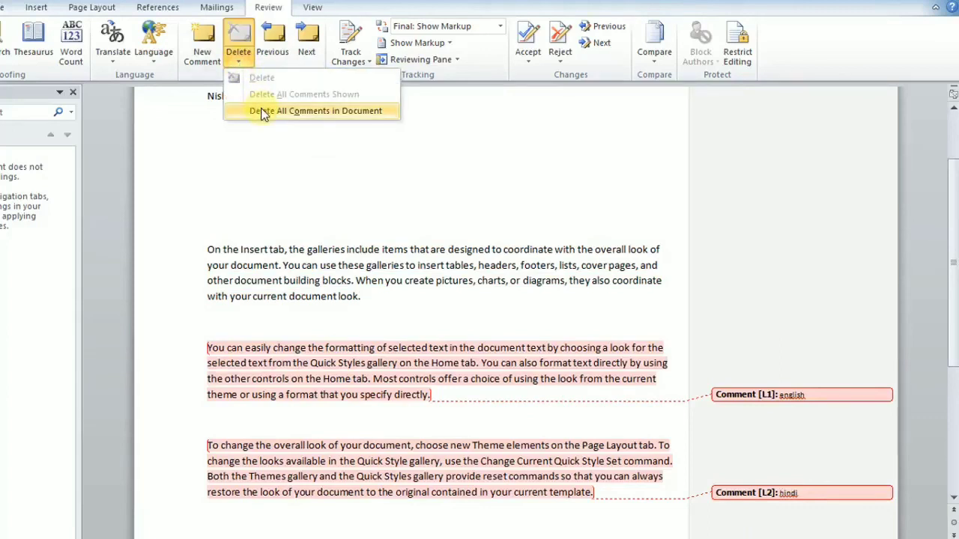
{"action": "left_click", "coordinate": [263, 111]}
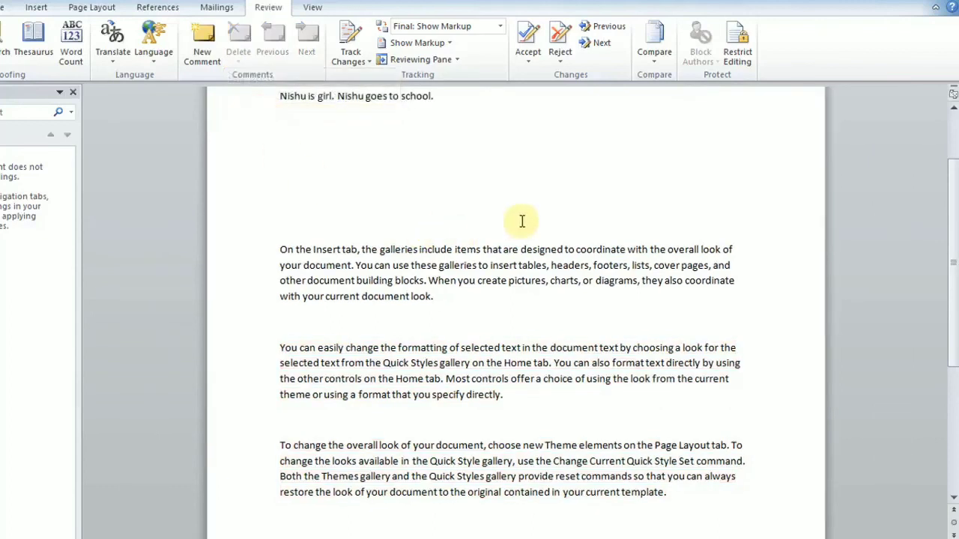